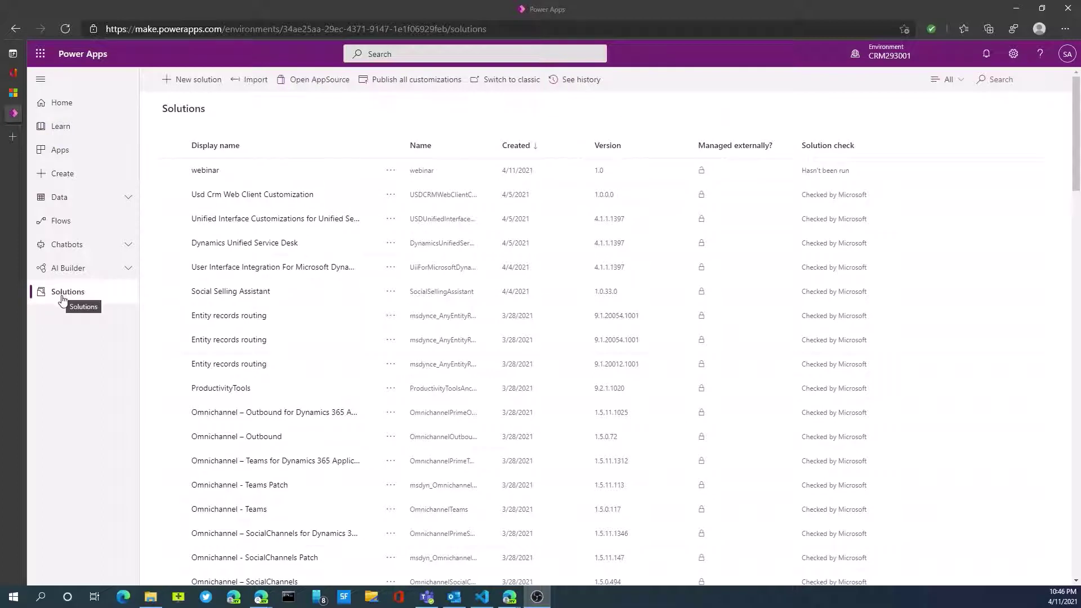
- Open the webinar solution and edit its Account table, ending on the Columns list
click(170, 171)
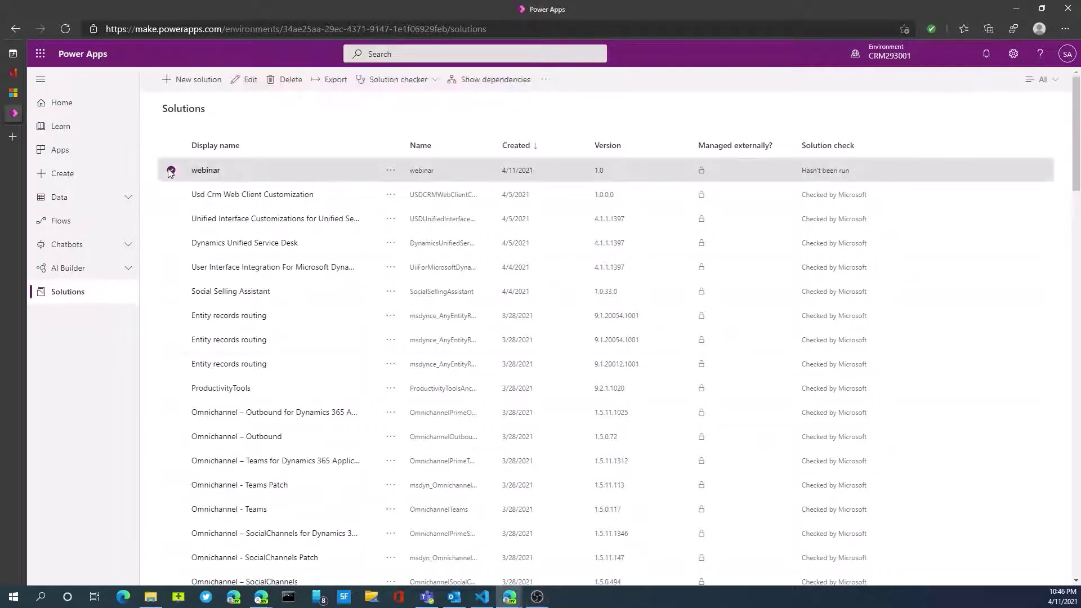
click(207, 172)
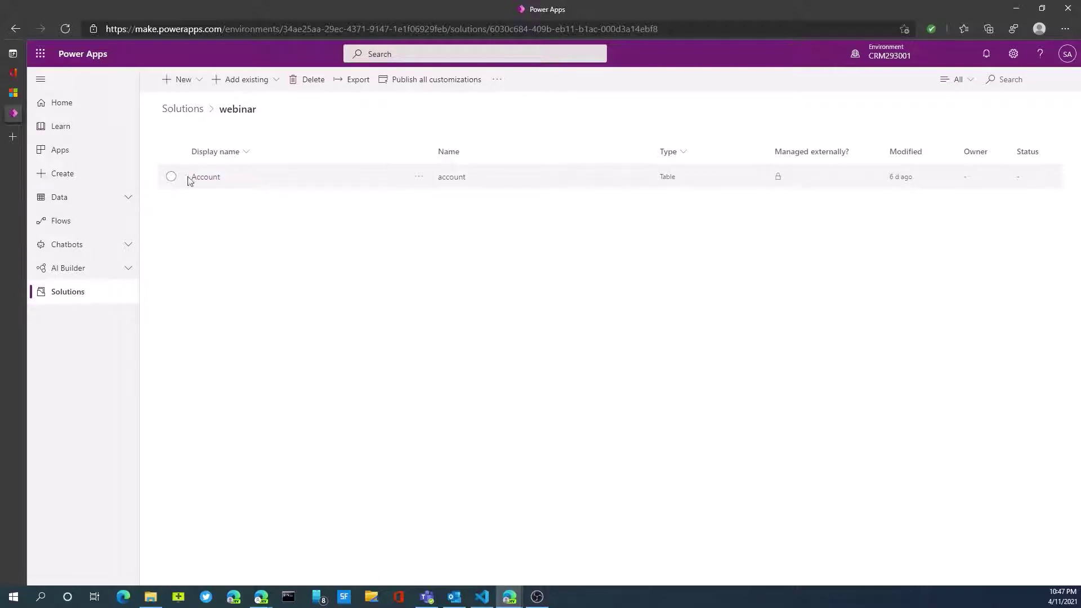
right_click(434, 178)
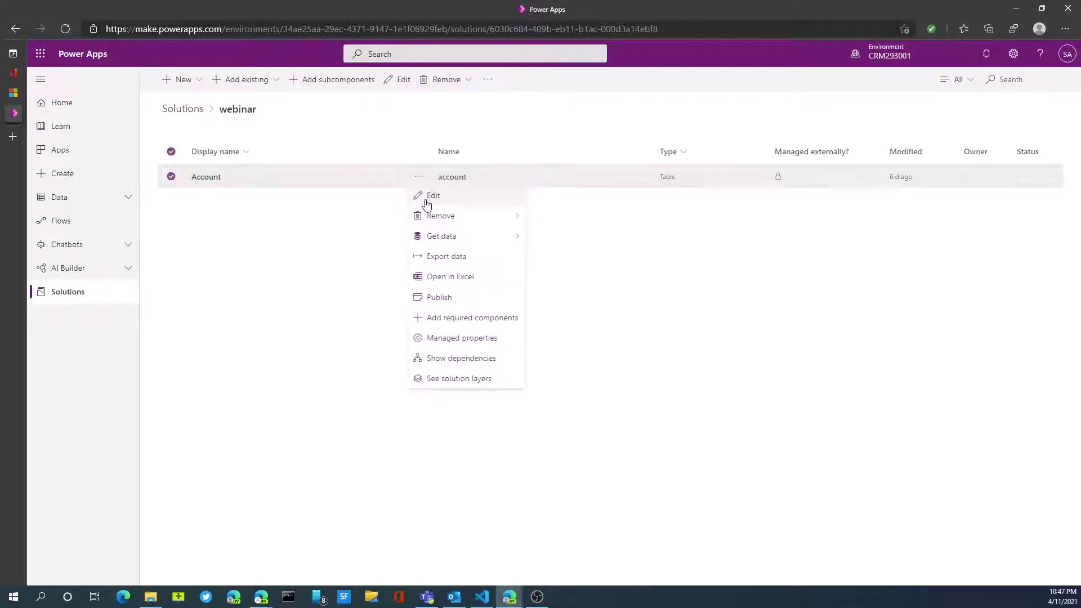
click(427, 197)
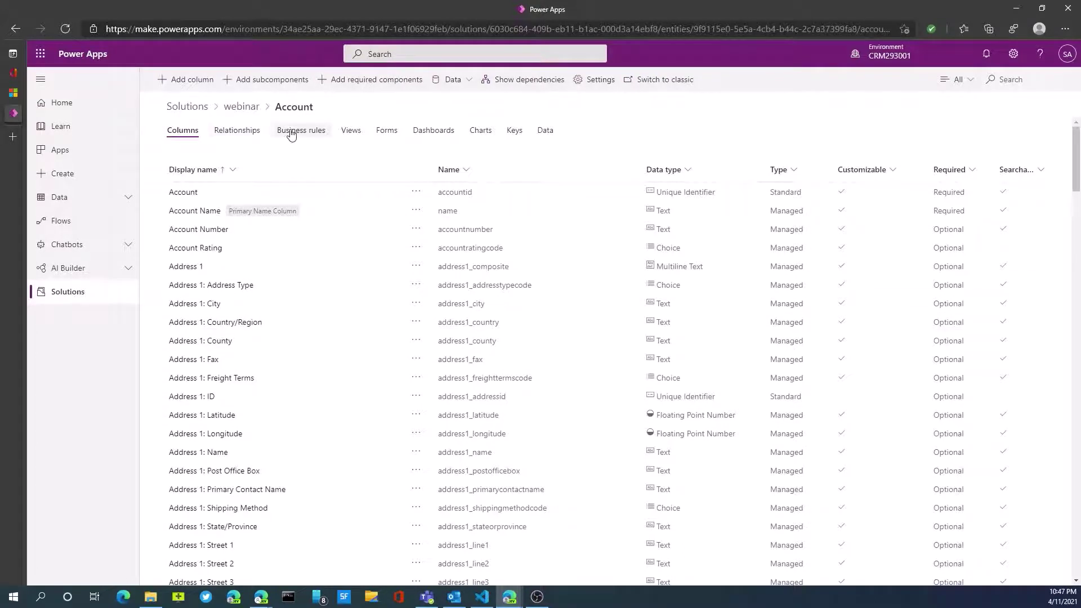
click(387, 131)
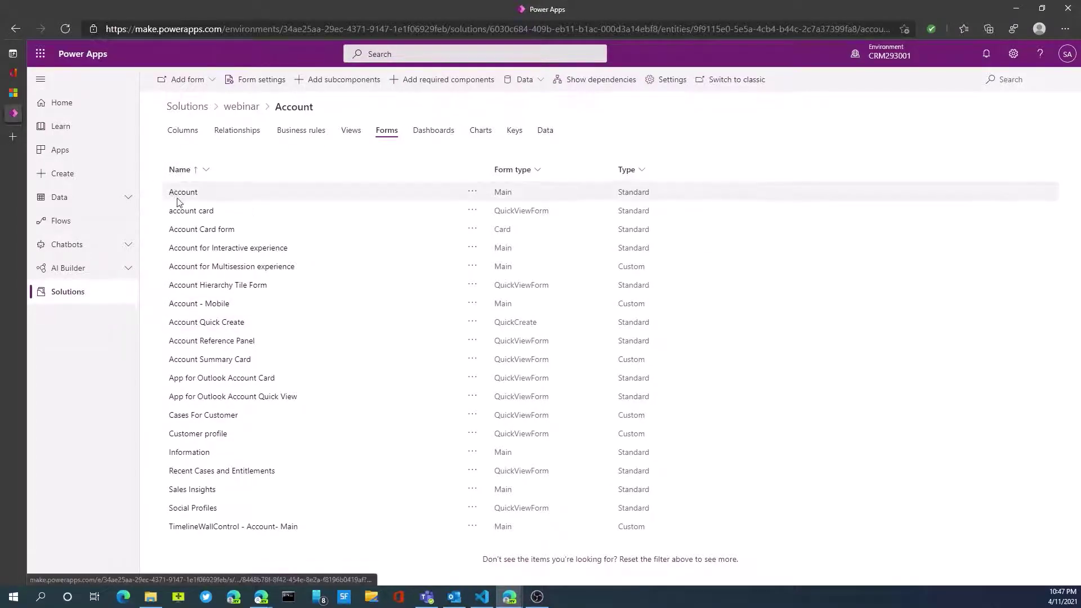
click(195, 139)
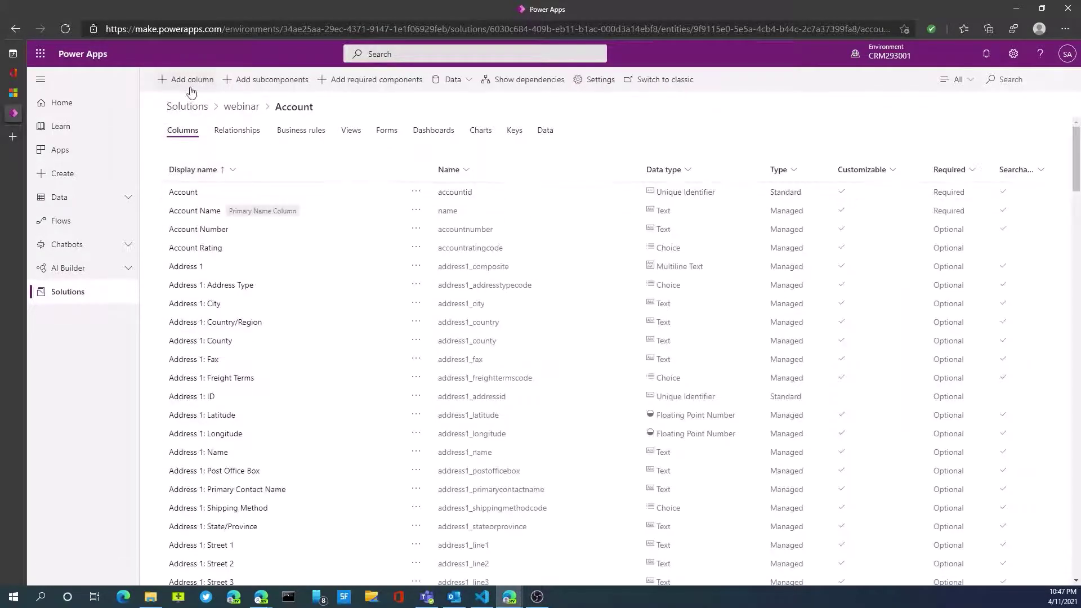
- Add a new Account column named Category with the Choice data type
click(190, 89)
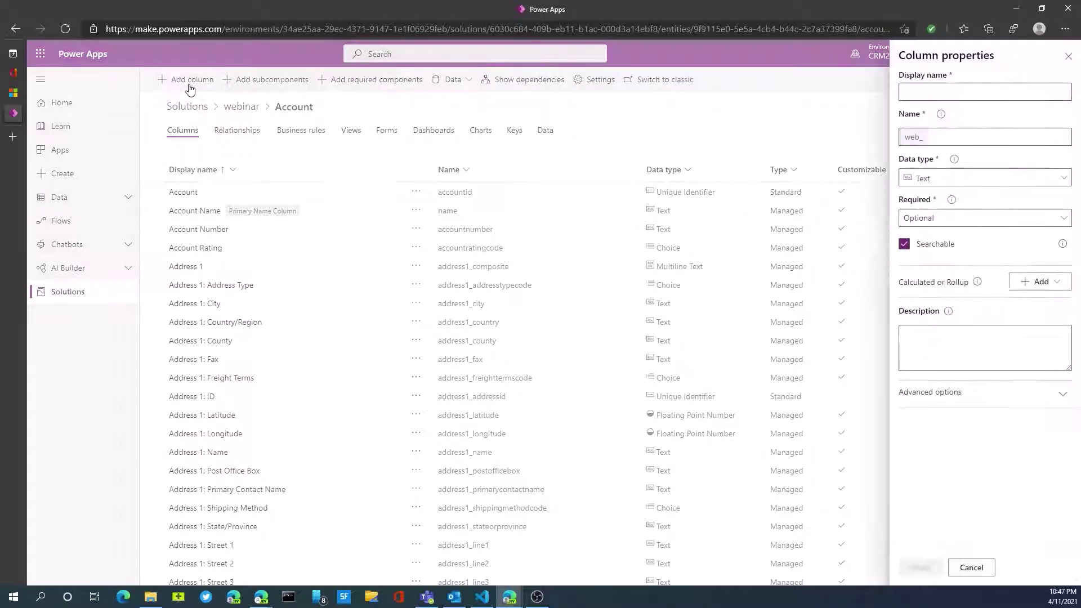
click(928, 93)
text(Cat)
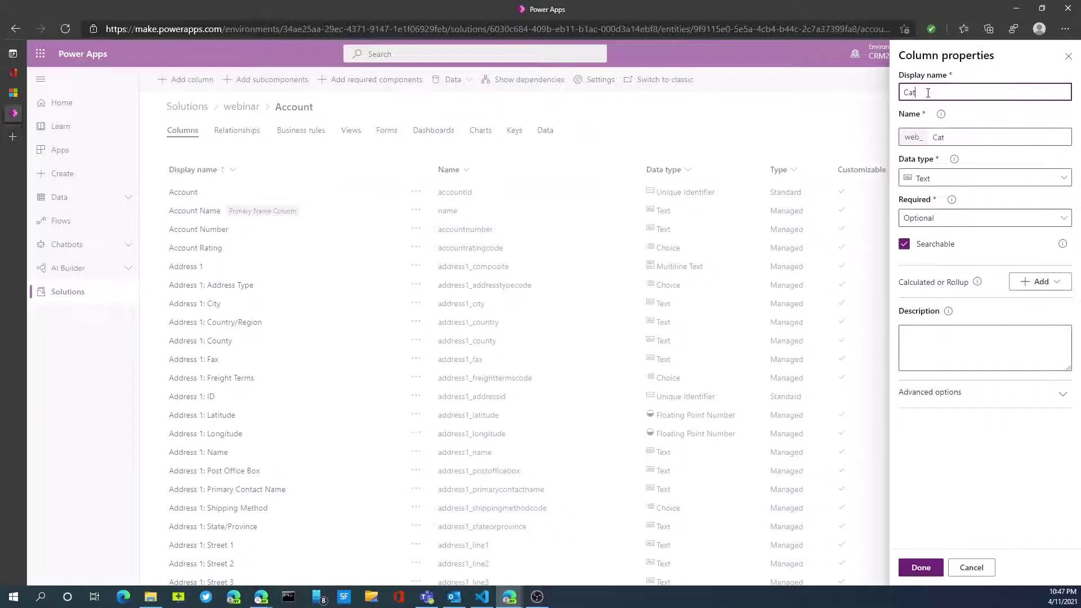
text(egory)
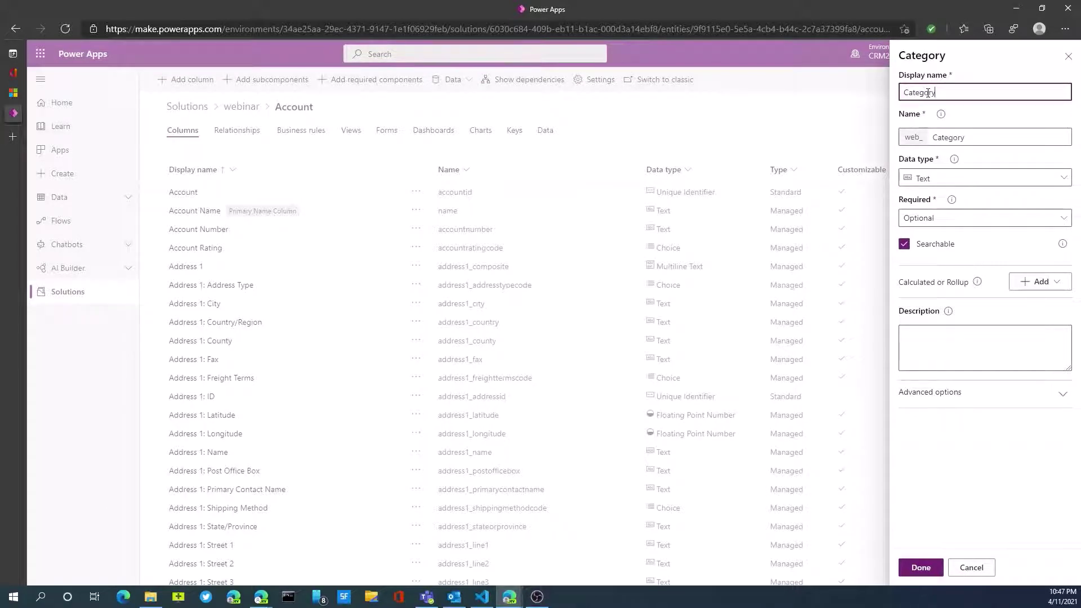
key(Tab)
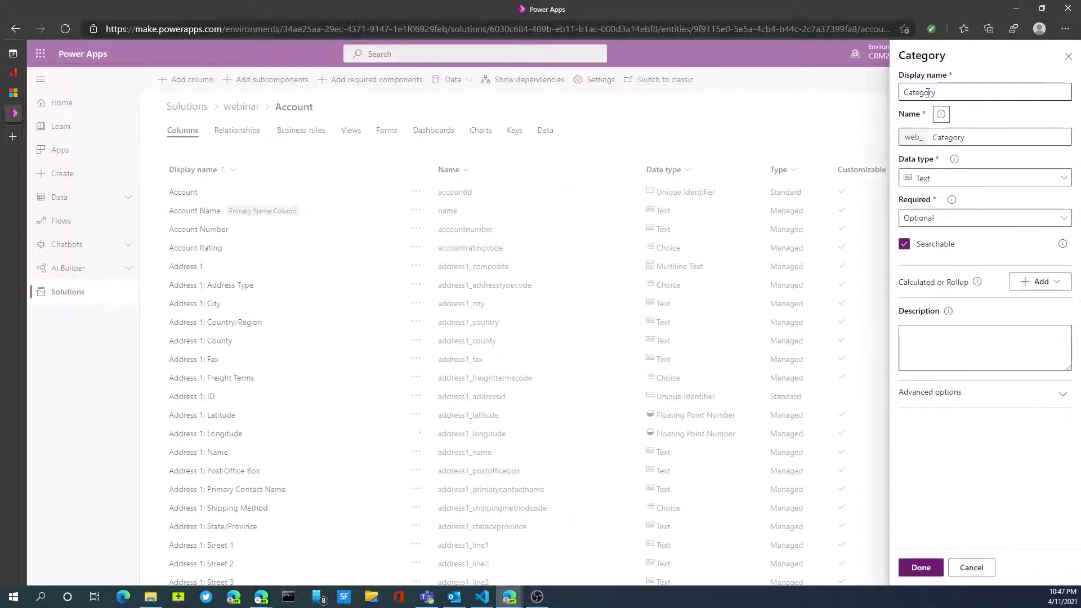
click(1030, 179)
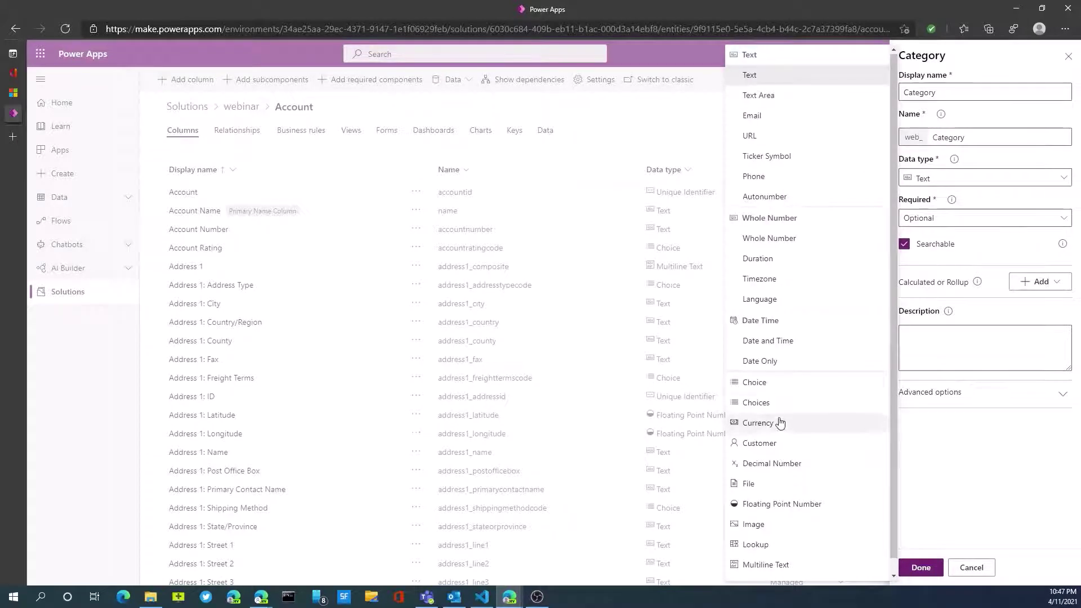
click(765, 383)
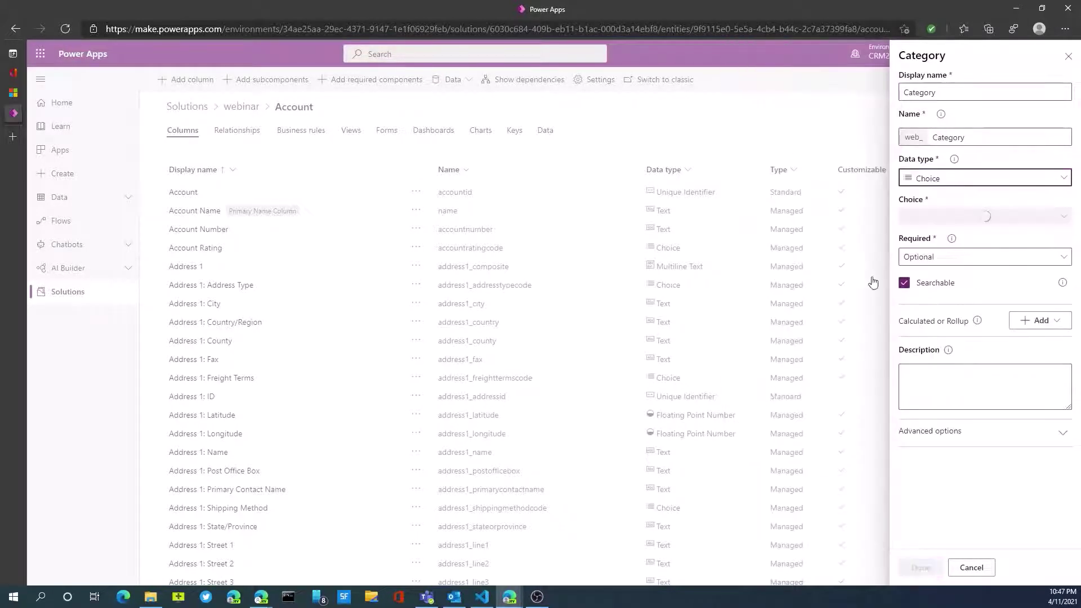
- Create a new choice with the items Customer and Vendor and save it
click(1030, 224)
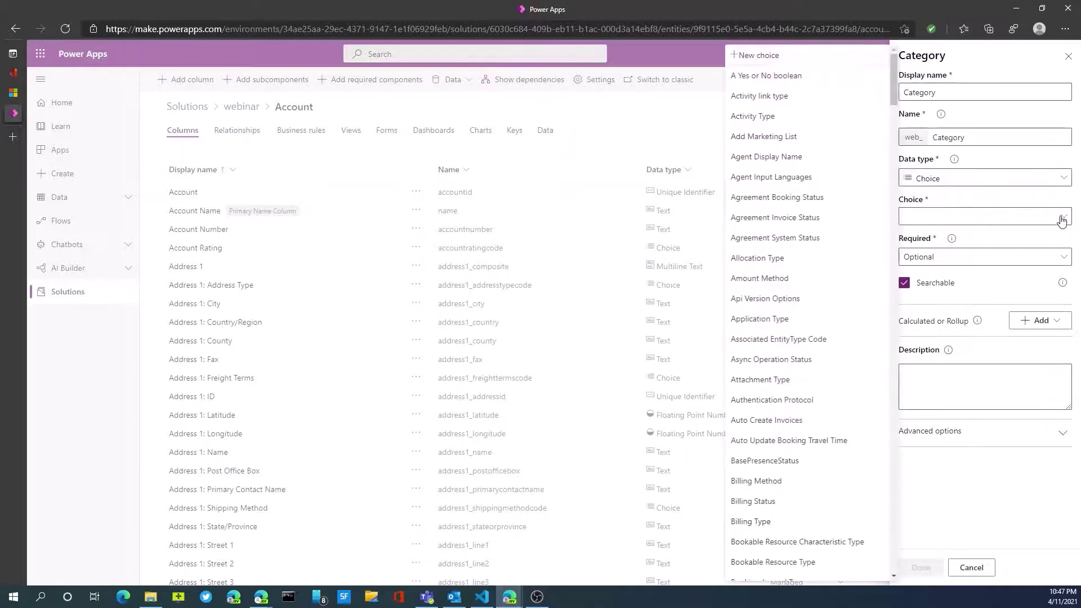
click(769, 56)
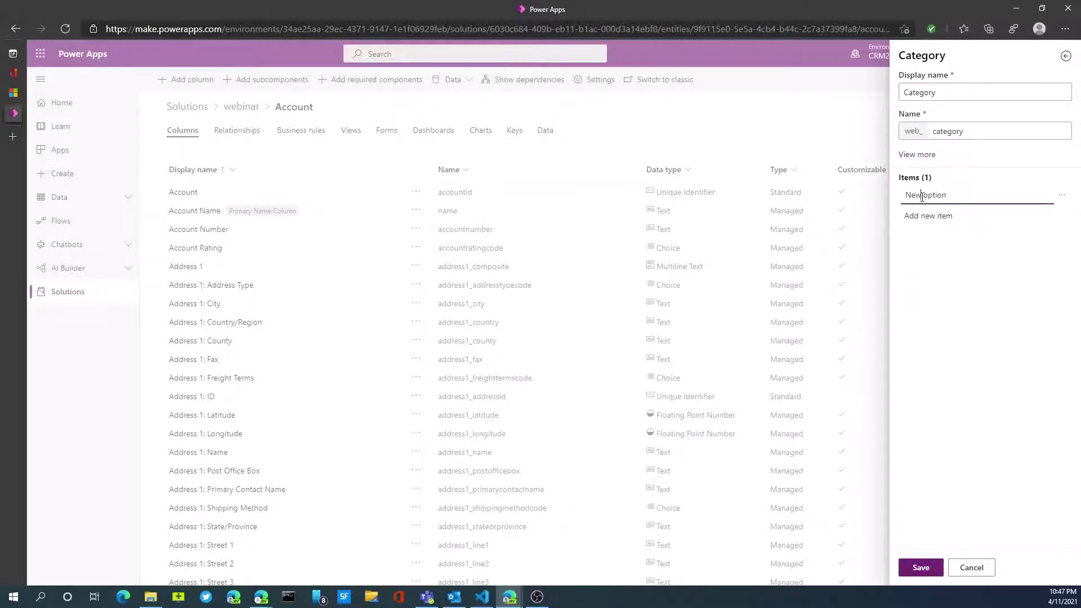
drag(953, 196, 899, 206)
text(Customer)
key(Tab)
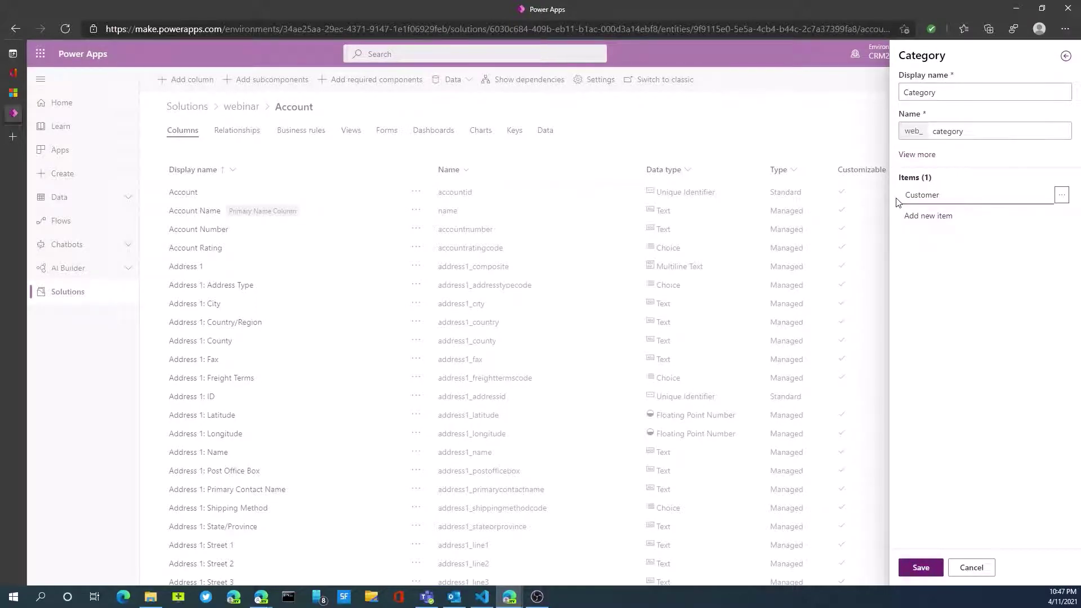
click(929, 219)
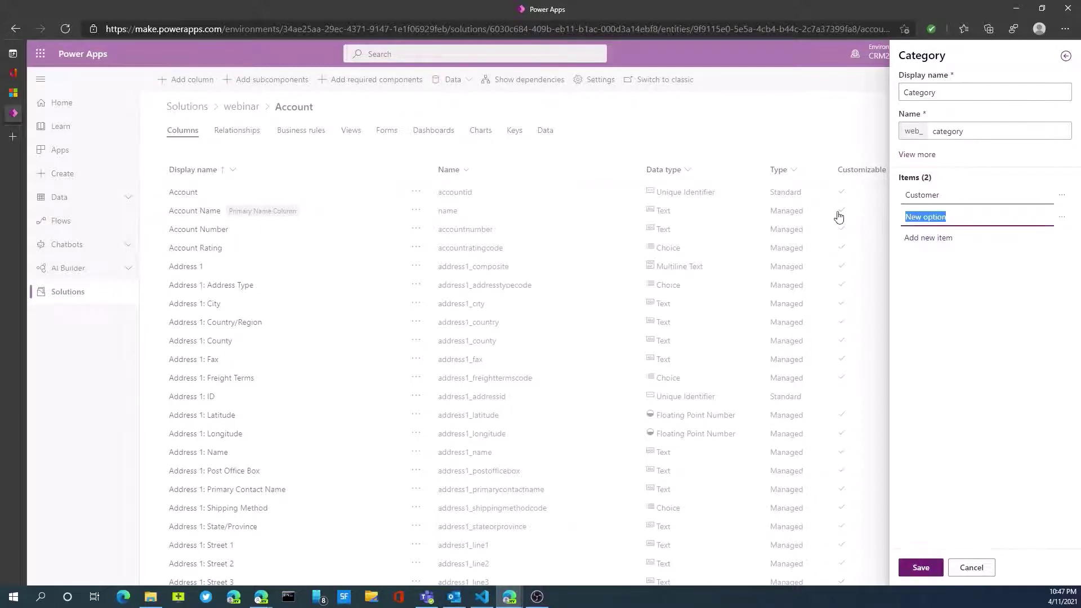
text(Vendor)
key(Tab)
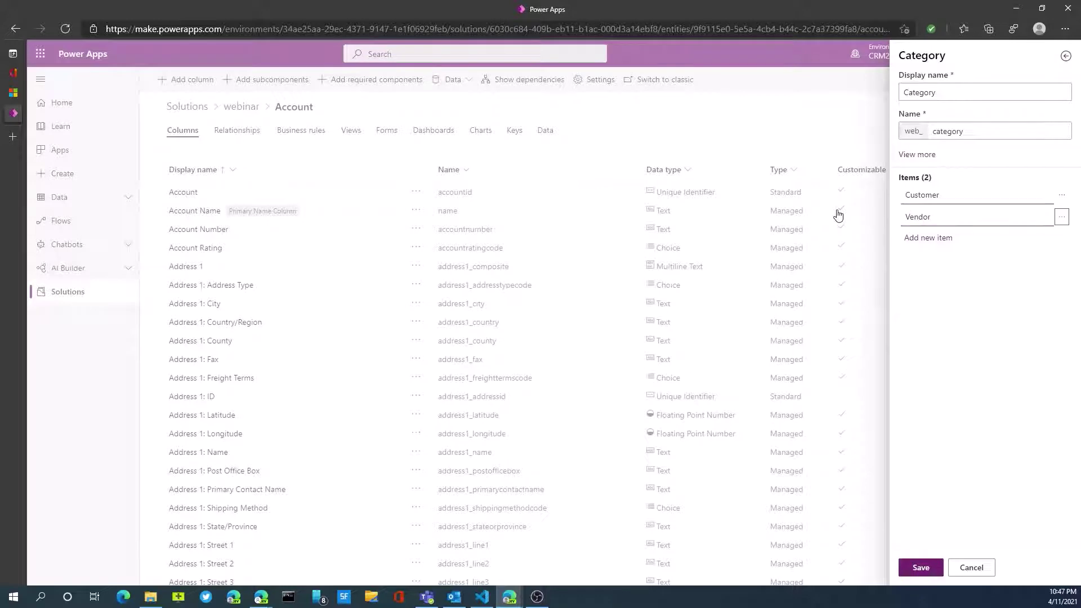
click(921, 569)
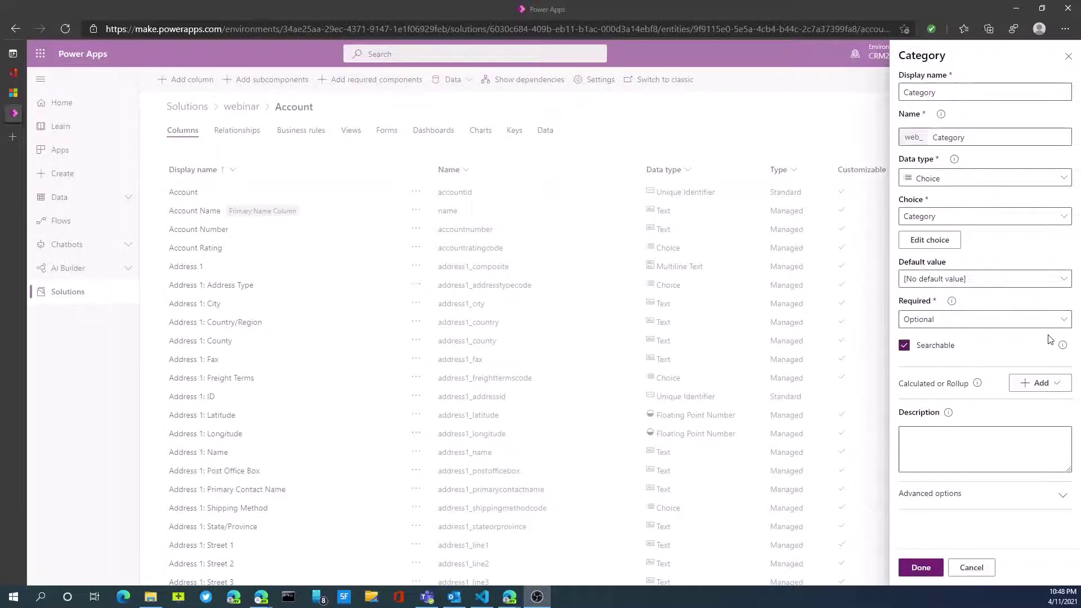
- Give Category a default of Customer, set it to Required, and finish the column
click(1049, 281)
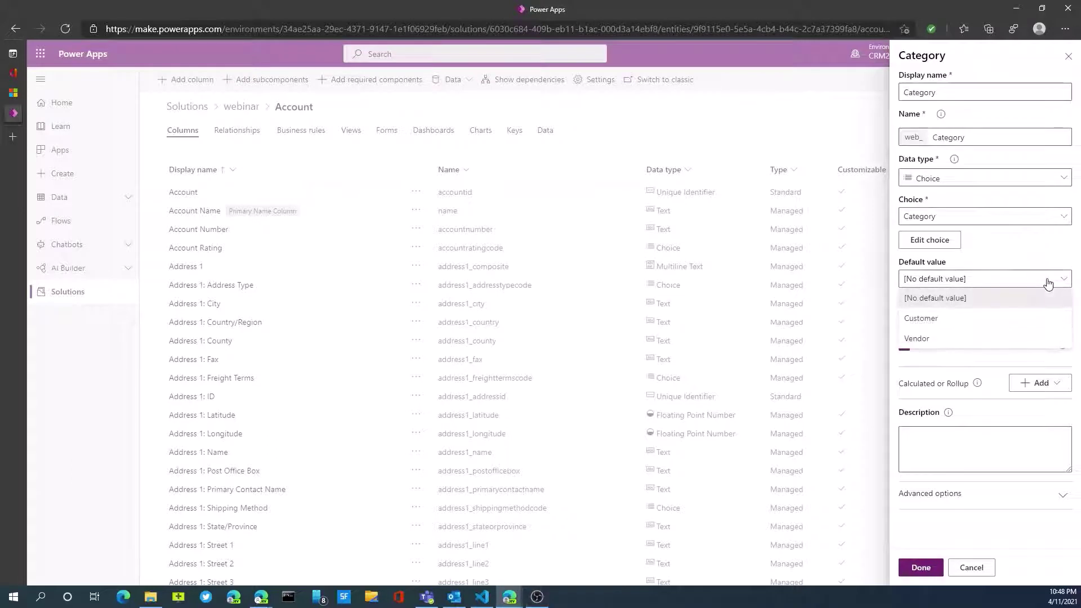
click(965, 325)
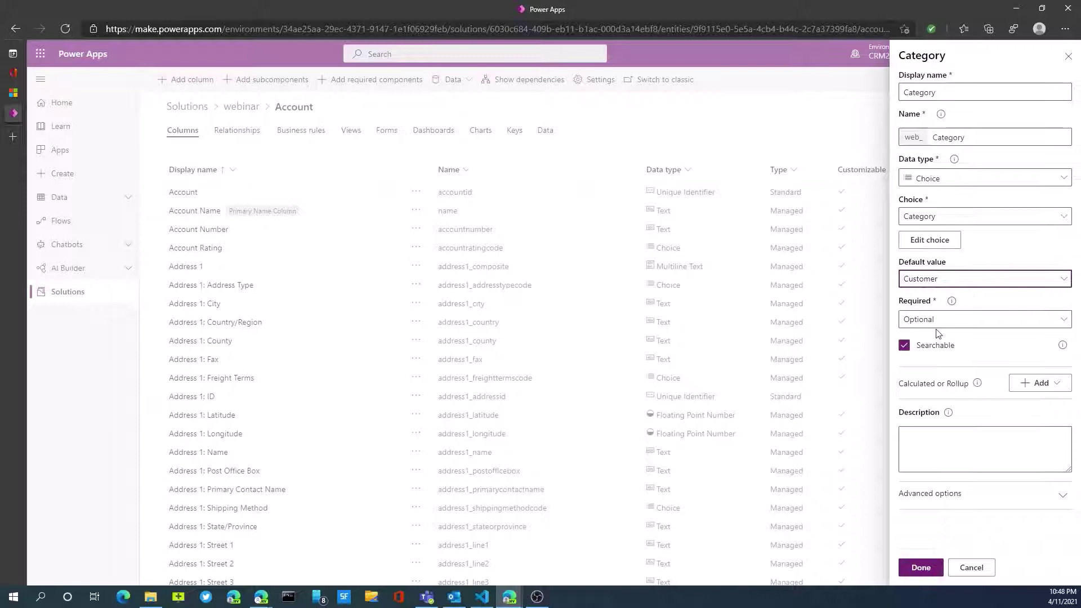
click(946, 329)
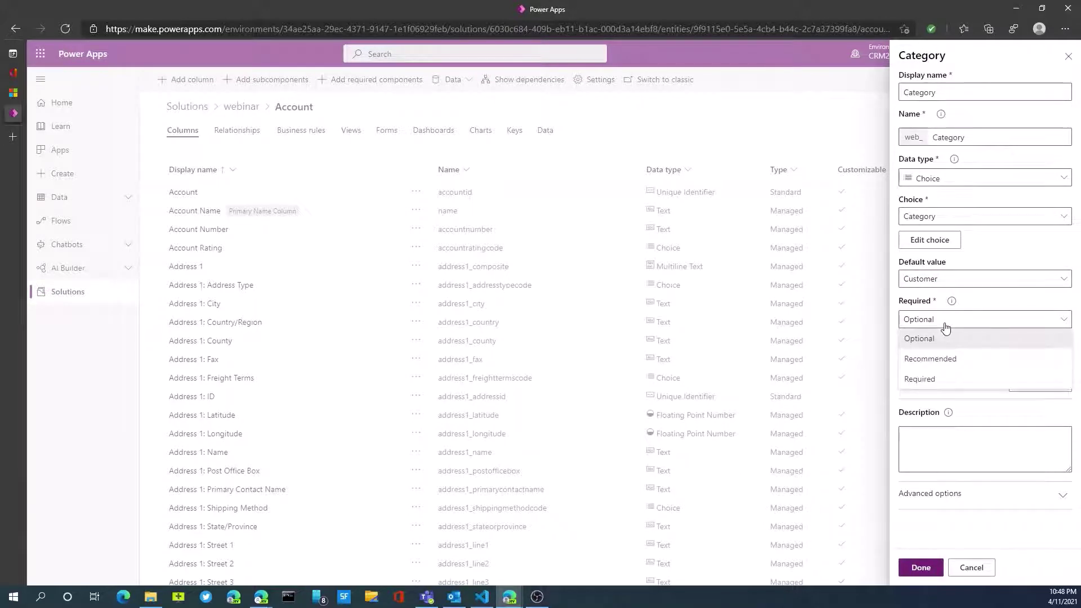
click(930, 379)
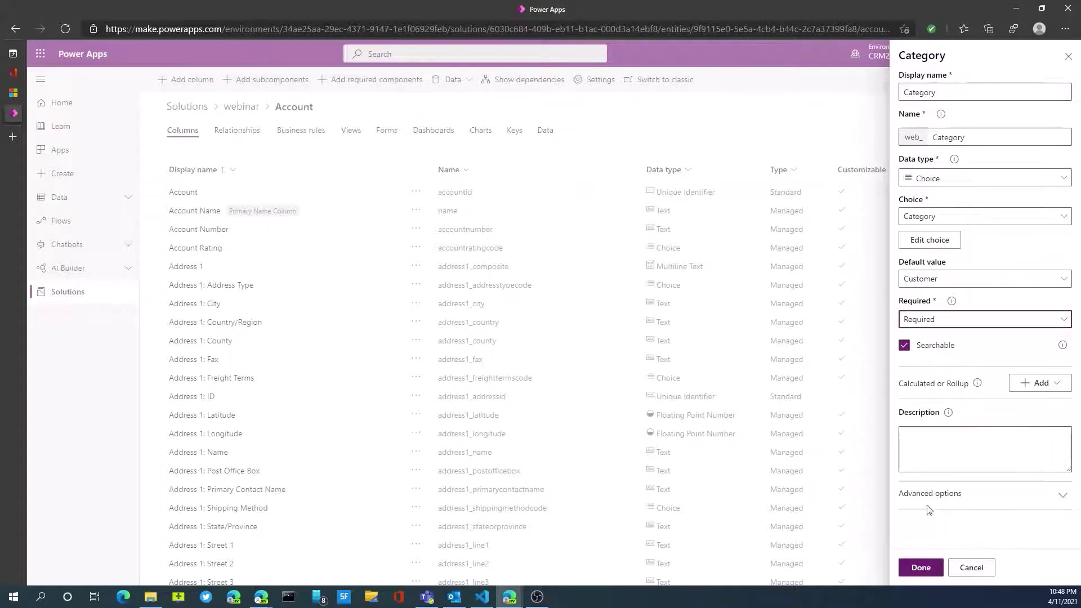
click(921, 567)
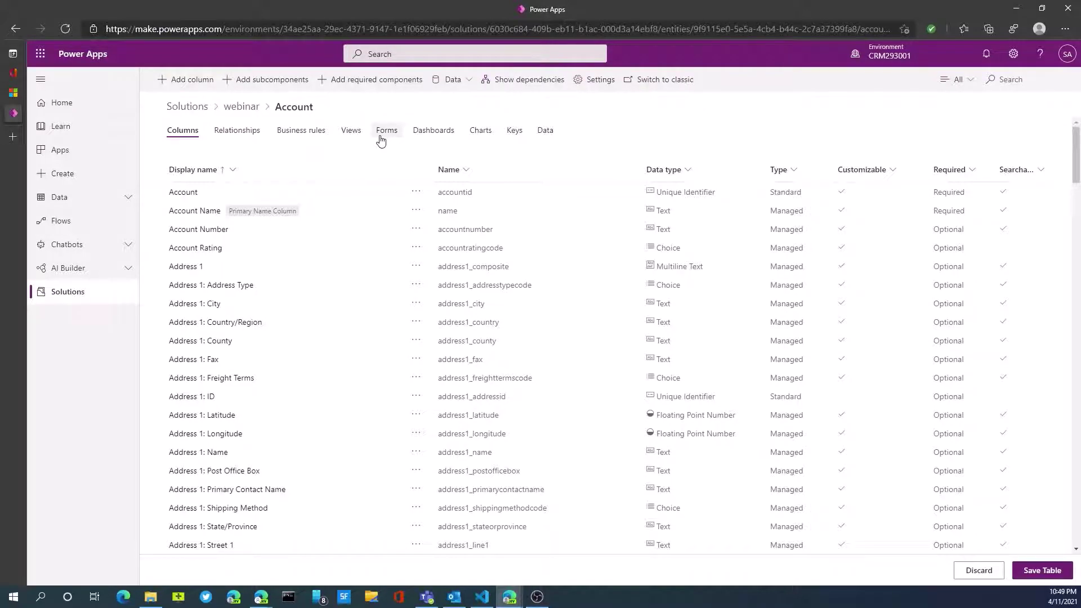
- Go to the Account forms list and choose Edit form for the Account (Main) form
click(381, 138)
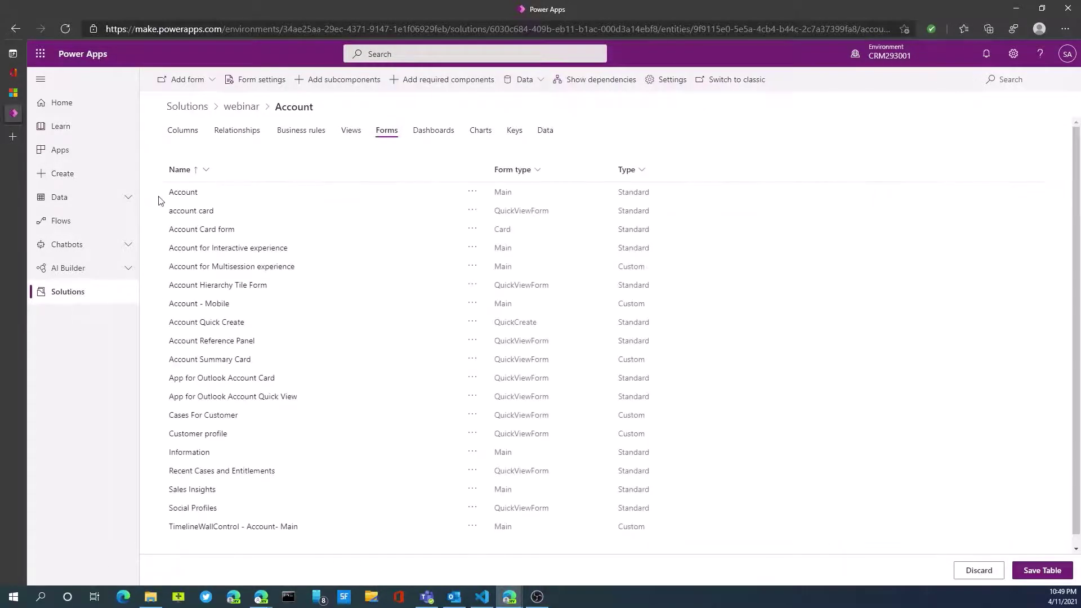
click(12, 92)
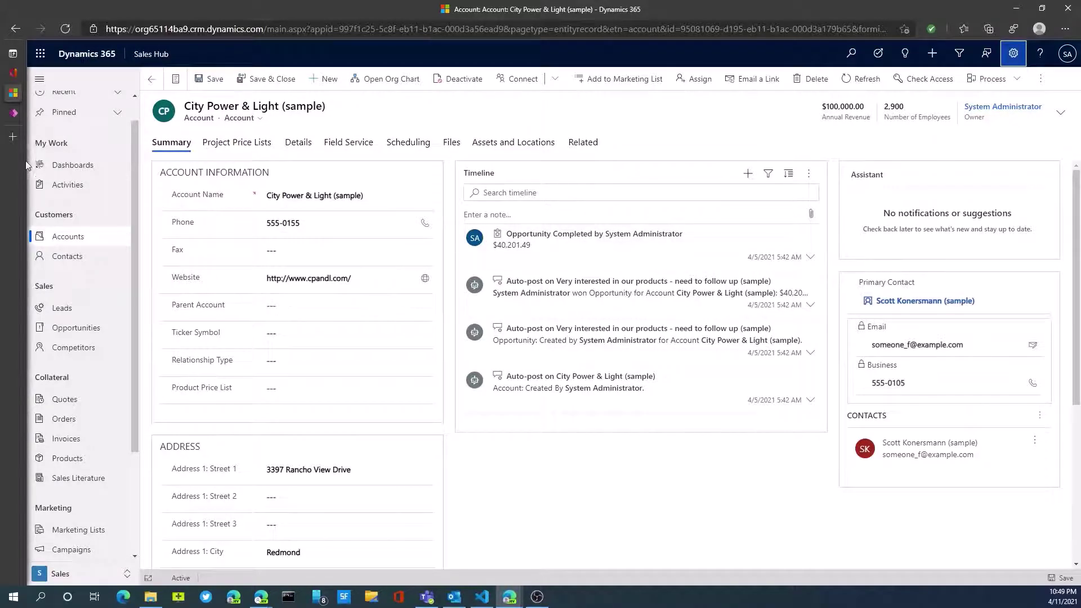
click(15, 116)
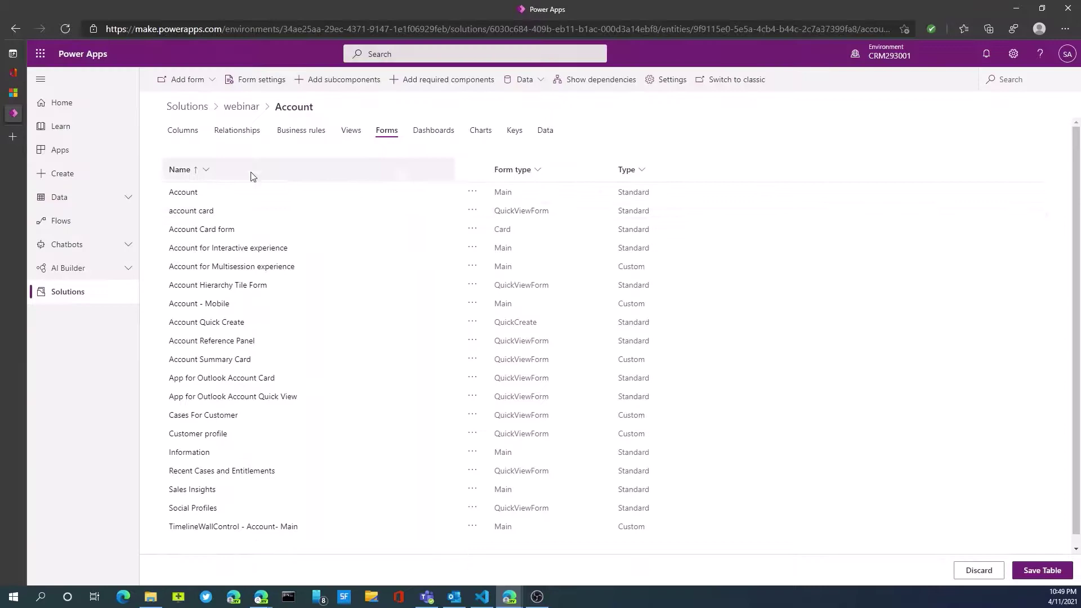
click(472, 193)
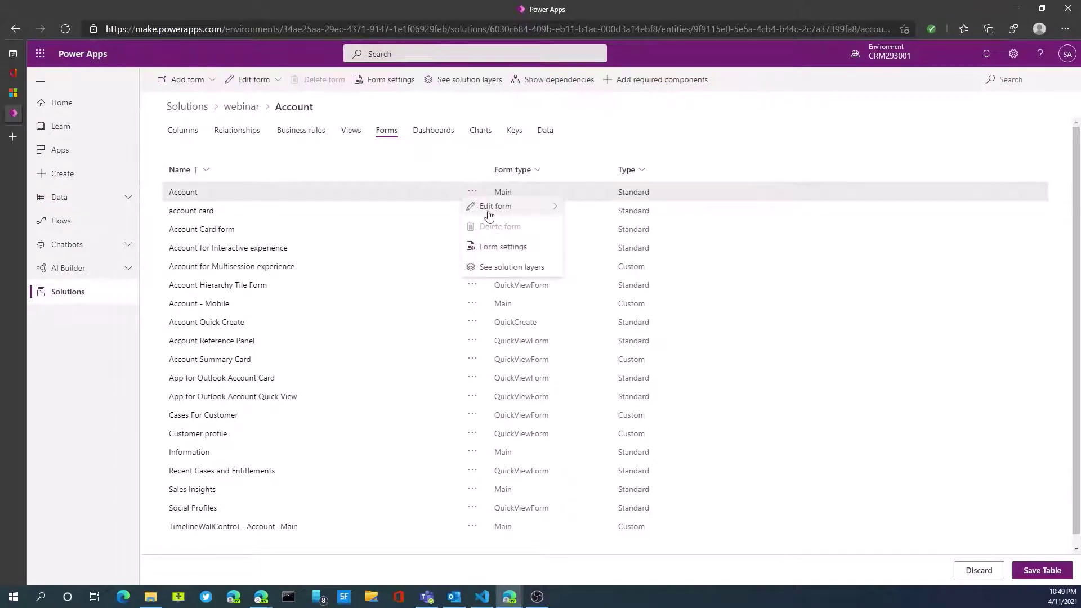
mouse_move(489, 213)
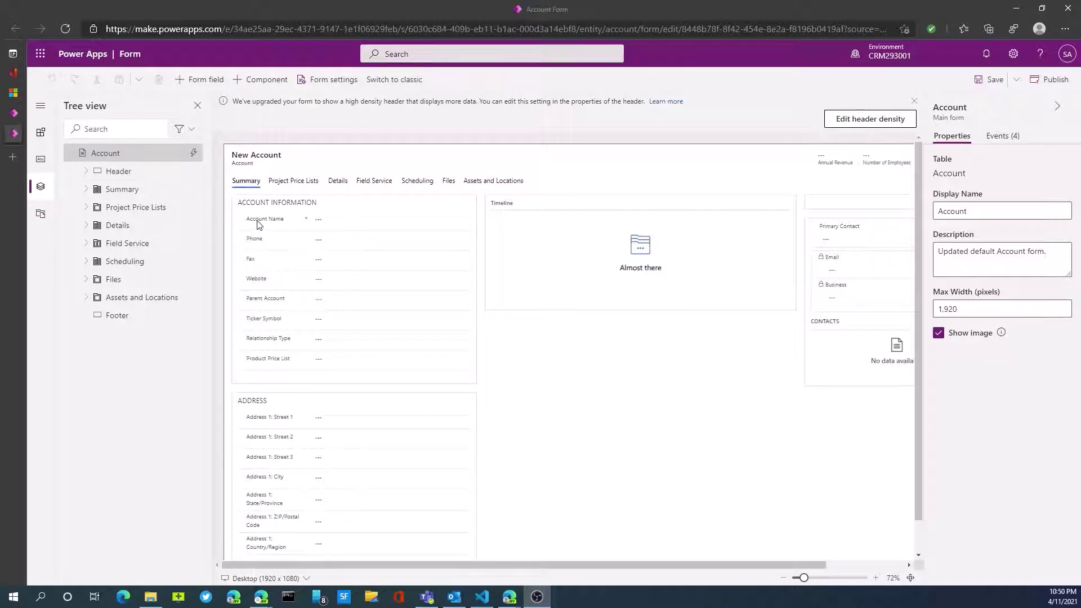
- Add the Category field, found by searching 'cate', to Account Information, below Account Name
click(412, 217)
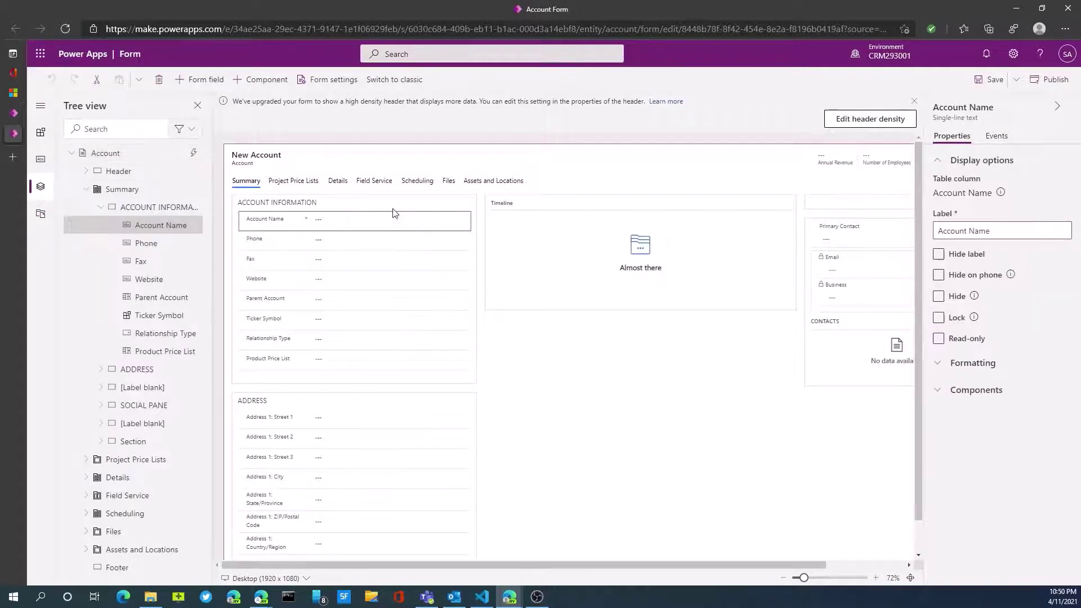
click(395, 206)
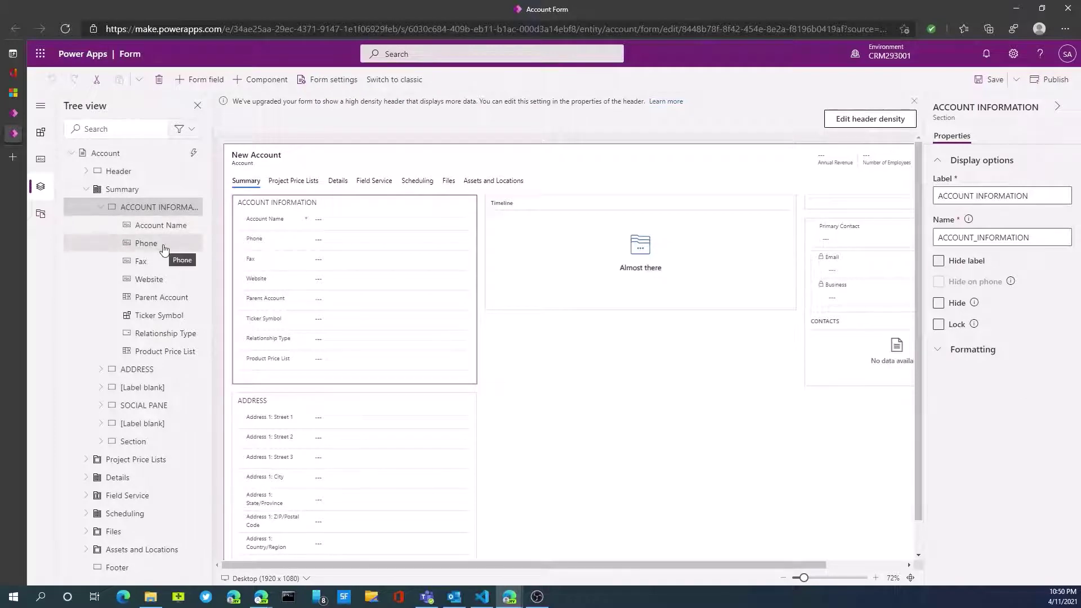
click(180, 87)
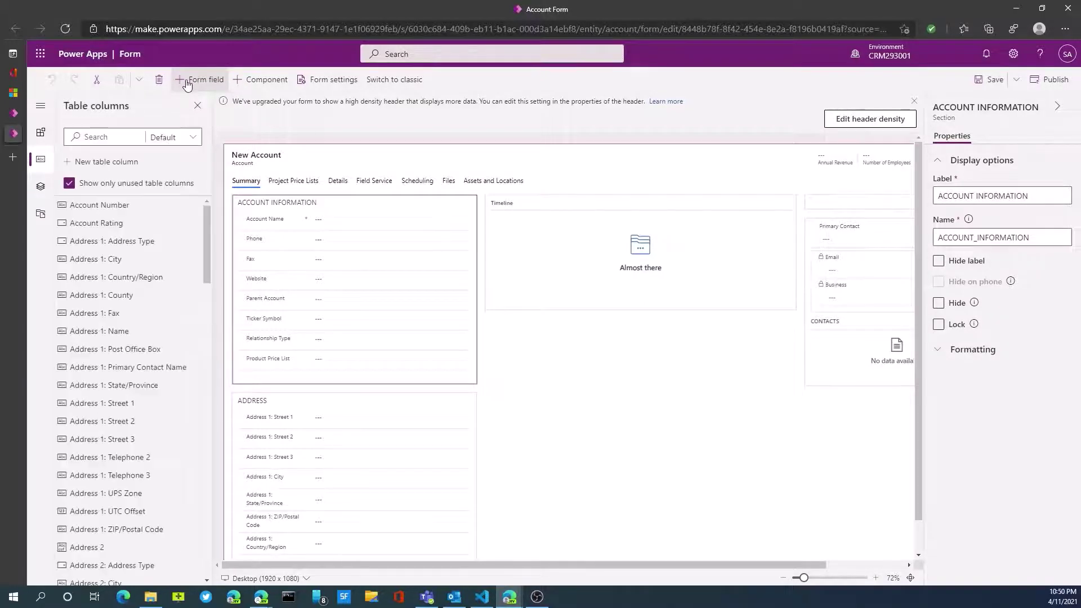
click(106, 135)
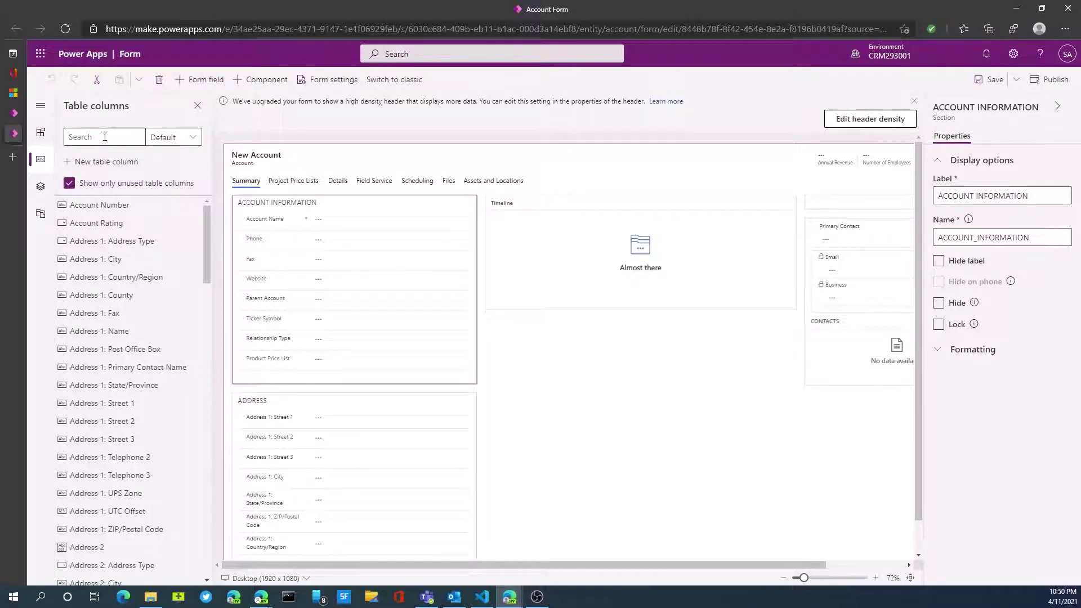
text(cat)
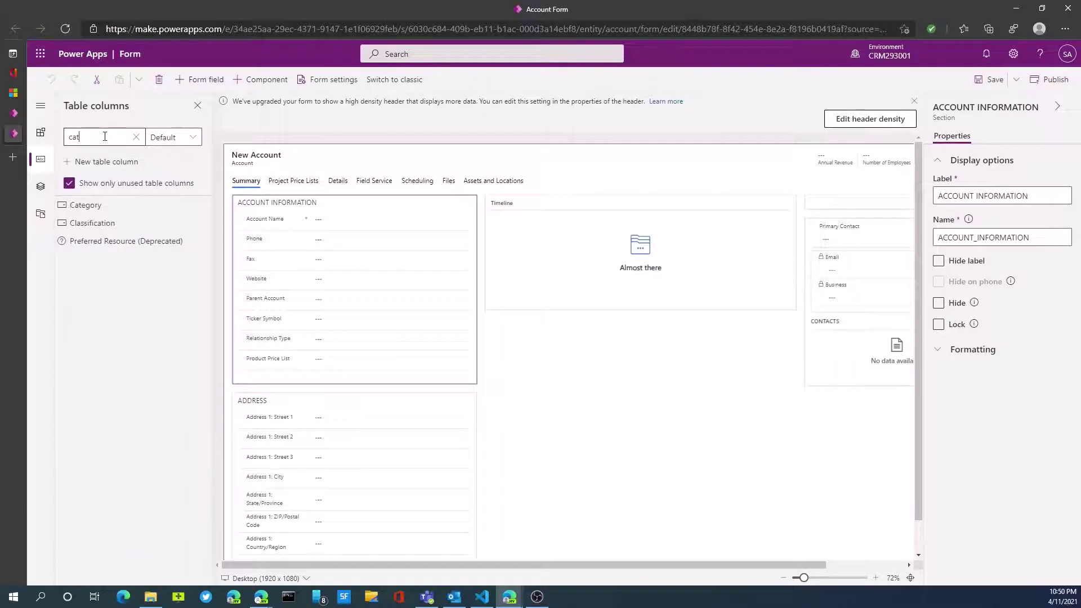
text(e)
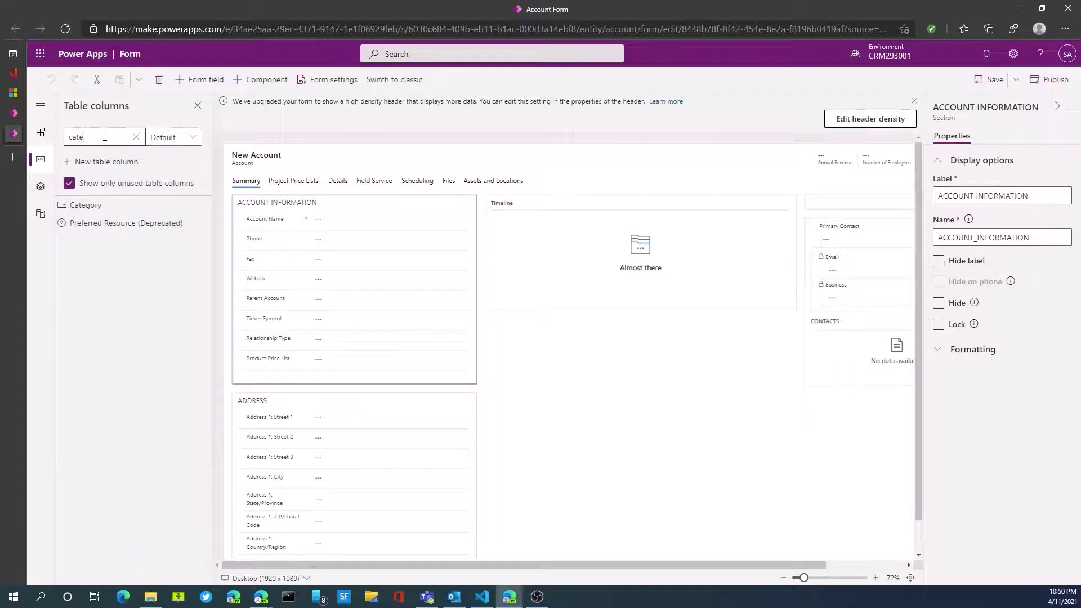
click(104, 212)
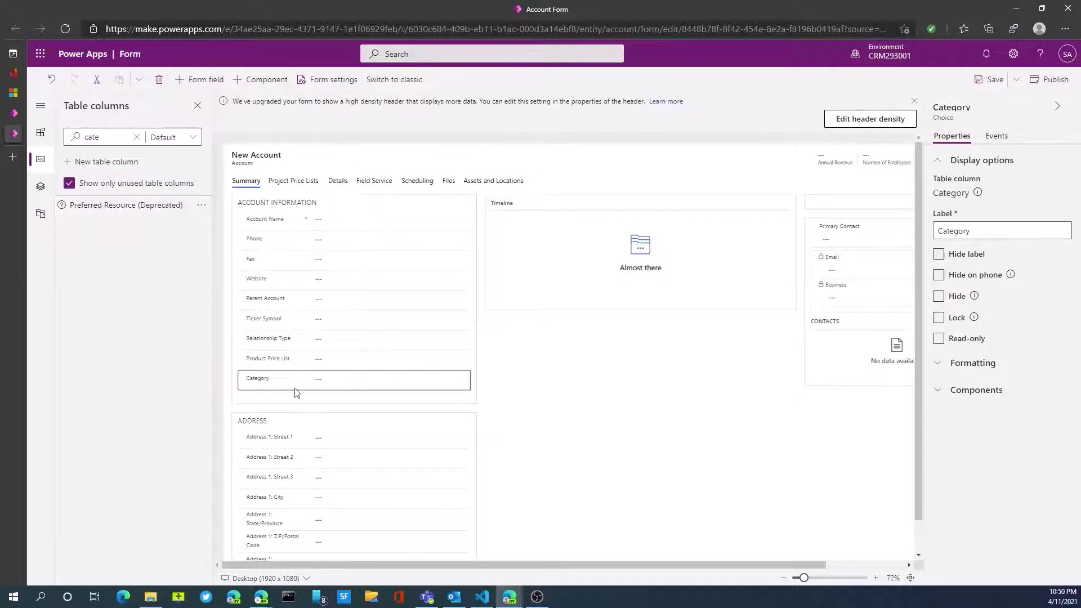
drag(259, 380, 277, 235)
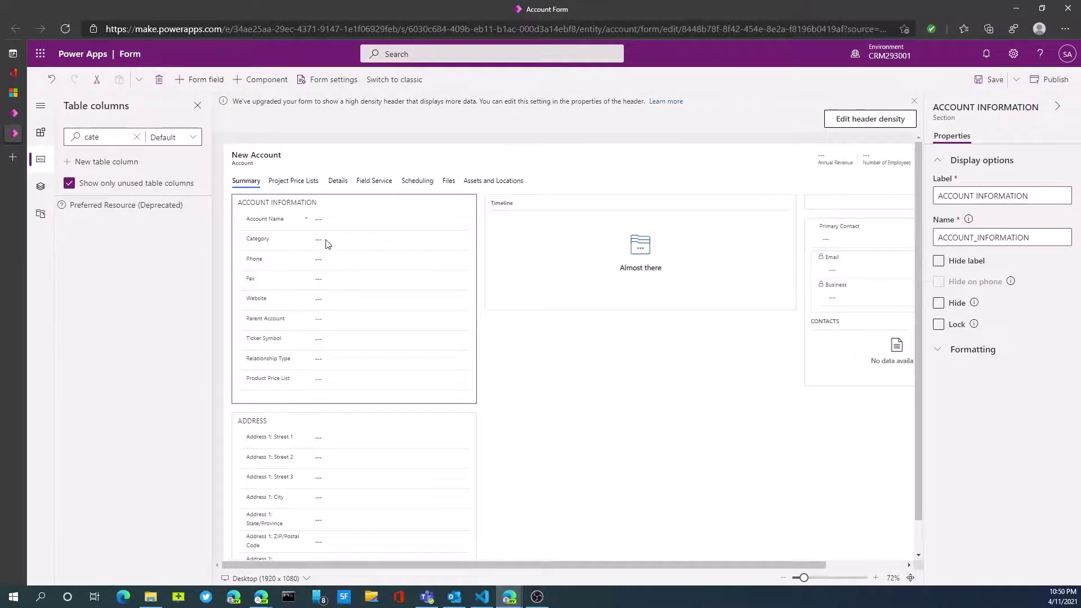
- Save the Account form and switch to the City Power & Light (sample) account record
click(1018, 84)
click(996, 81)
key(alt+Tab)
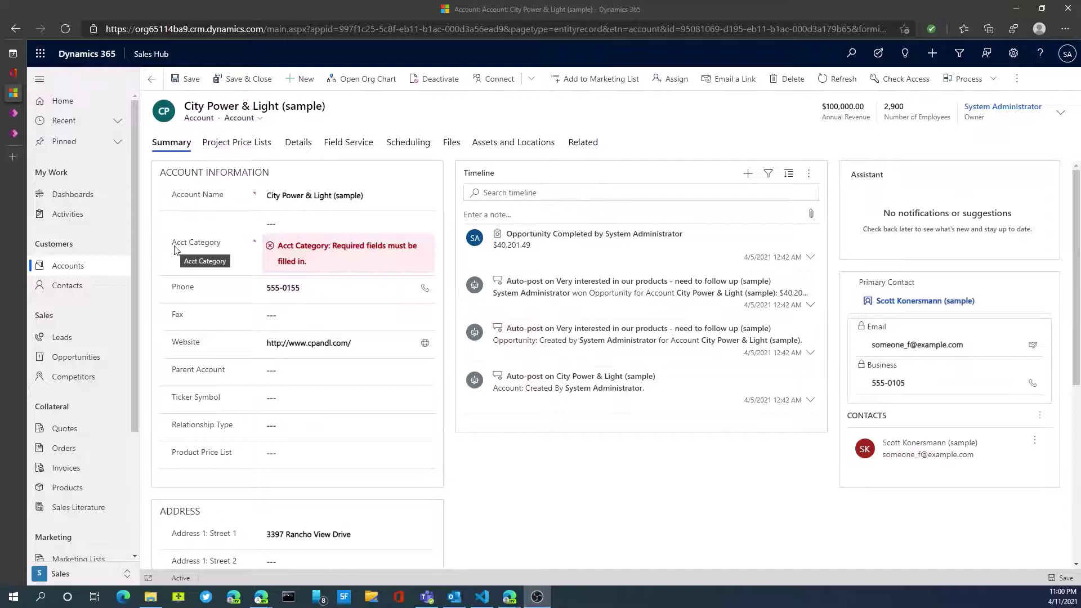
- Choose Vendor in the account record's Acct Category dropdown
click(275, 242)
click(290, 230)
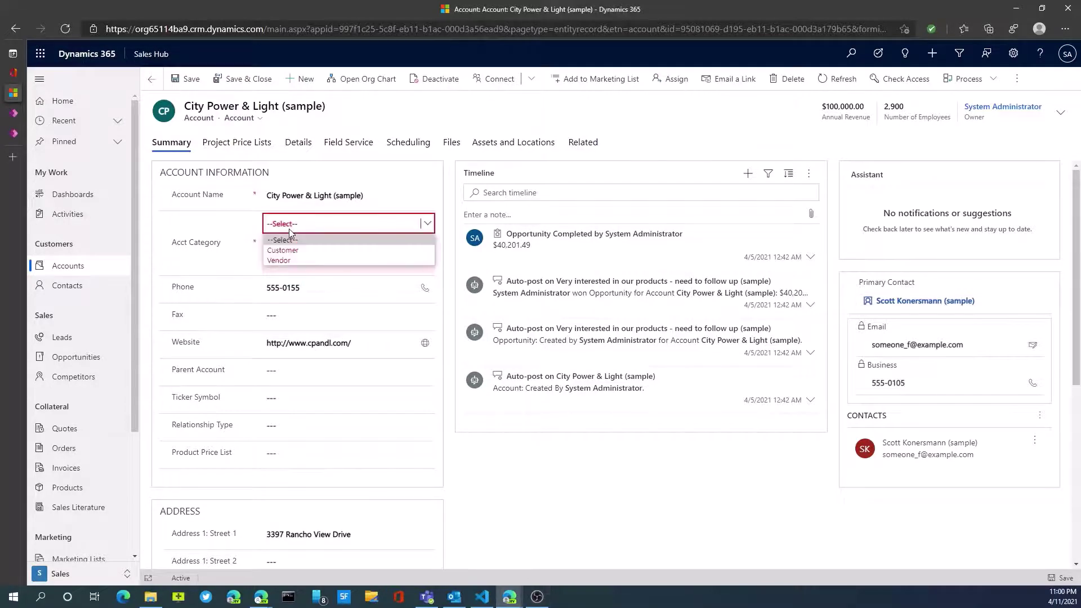
click(289, 260)
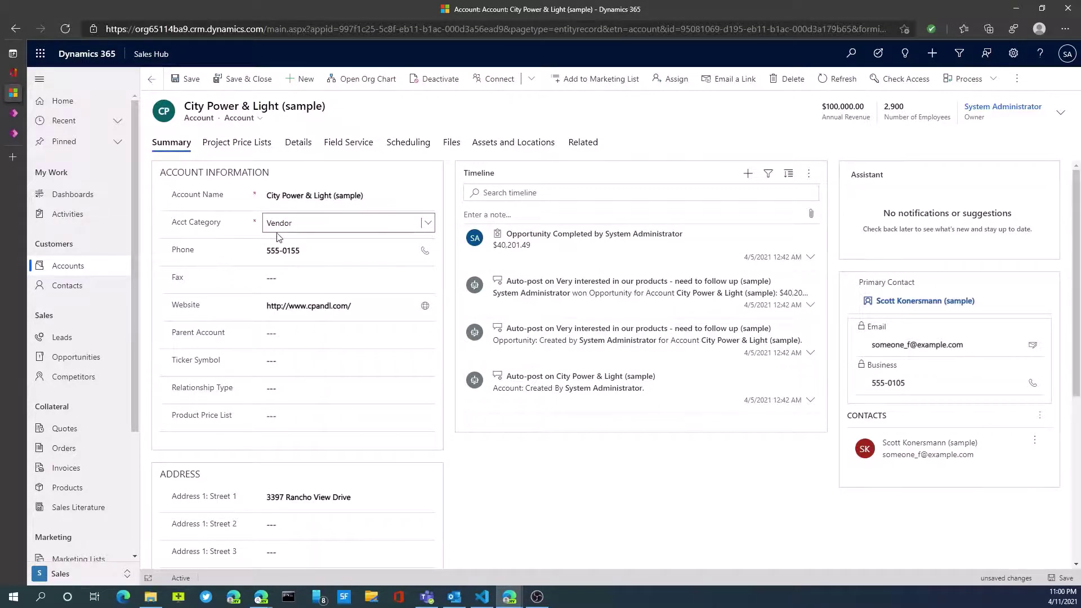